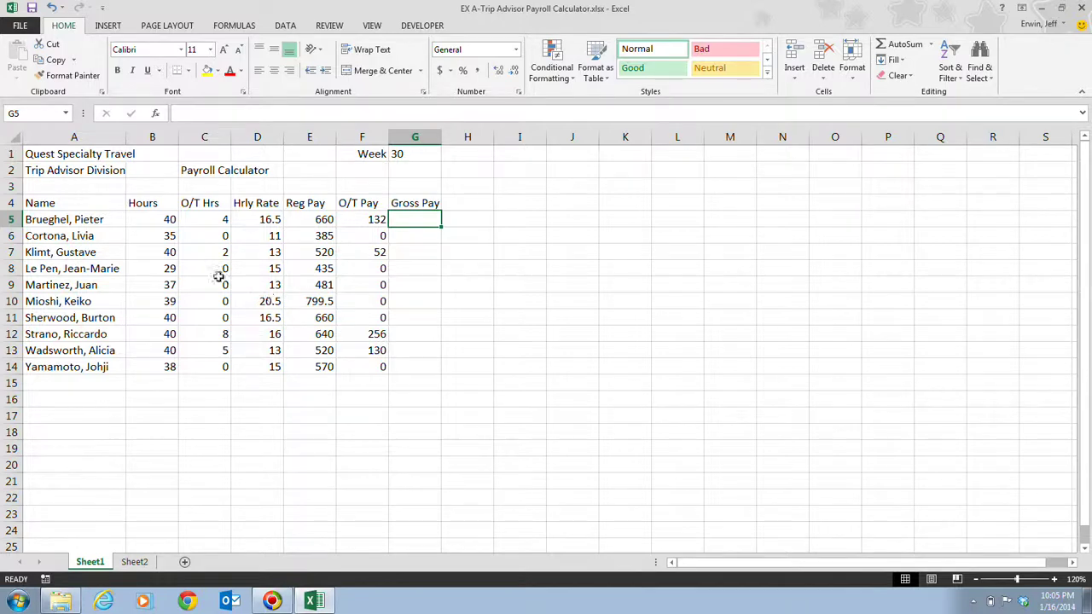
# Enter the label 'Totals' in cell A15, below the ten employee rows.
pyautogui.click(80, 380)
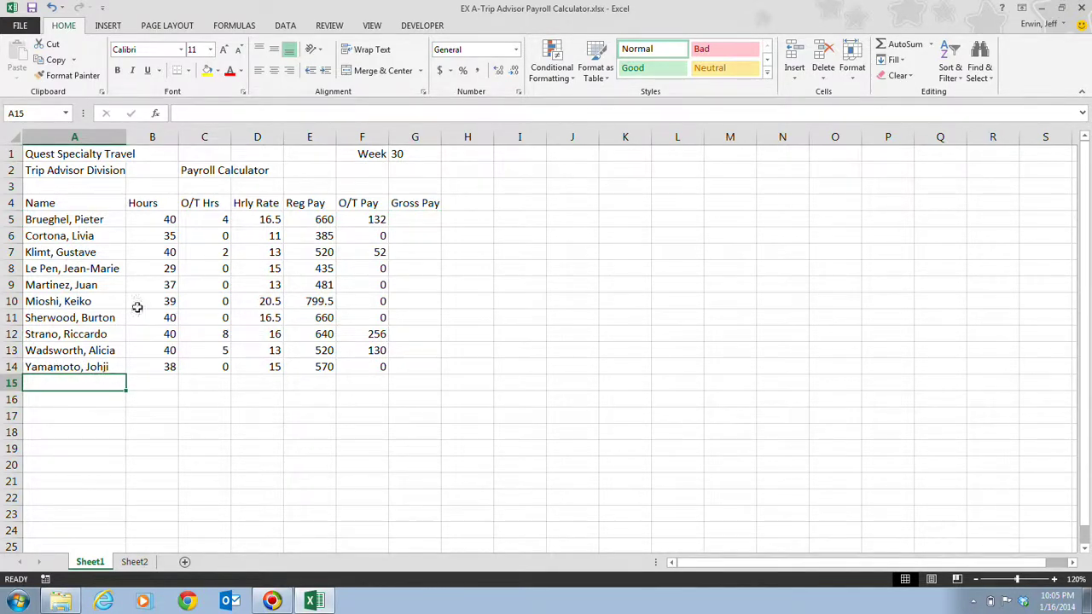
pyautogui.click(253, 113)
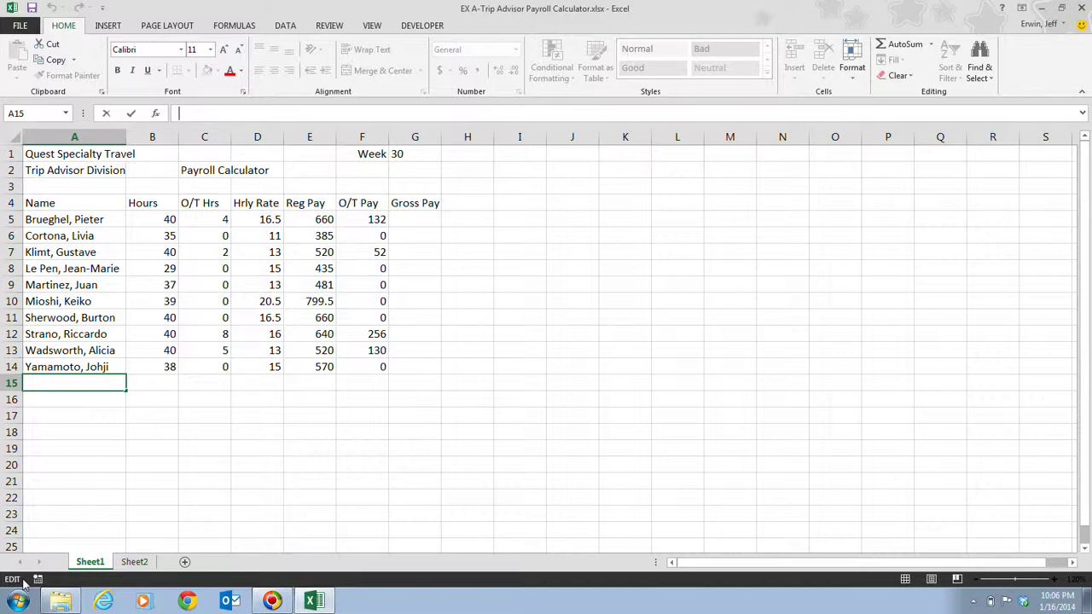
pyautogui.write('Totals')
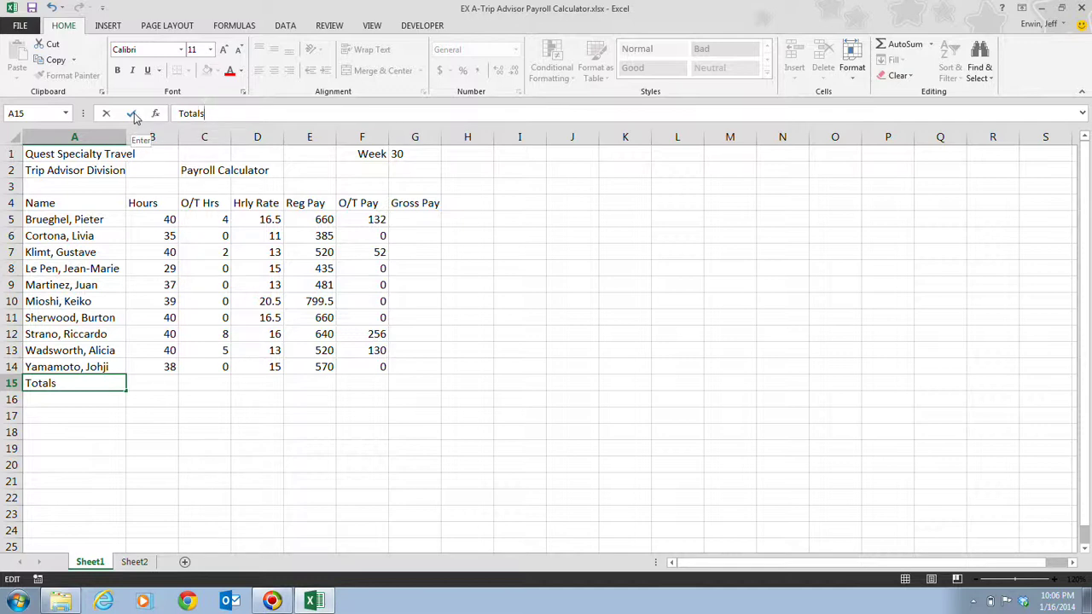
pyautogui.click(133, 113)
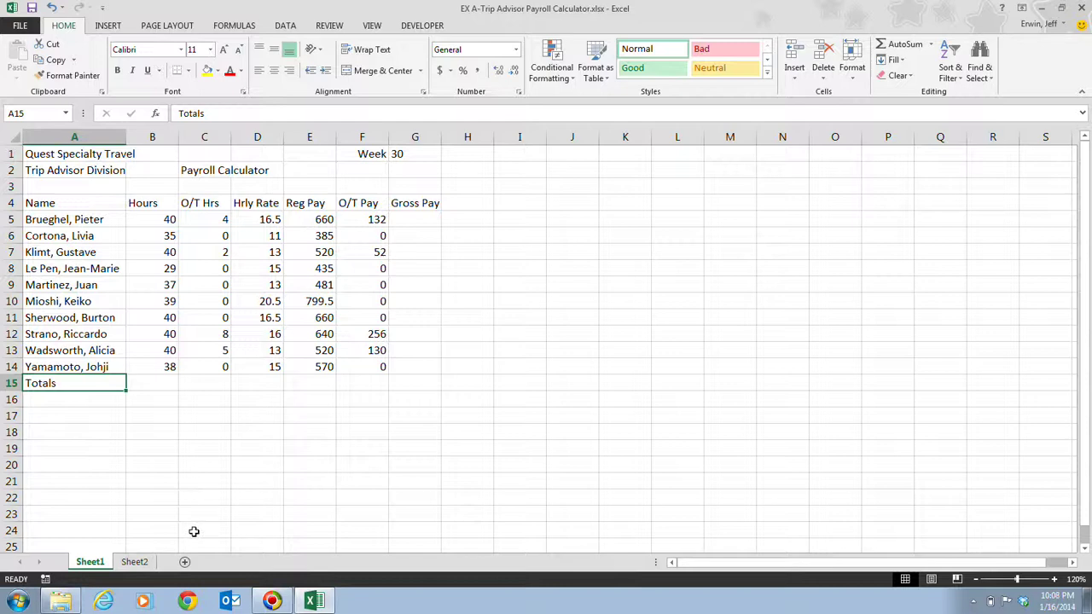
pyautogui.click(146, 379)
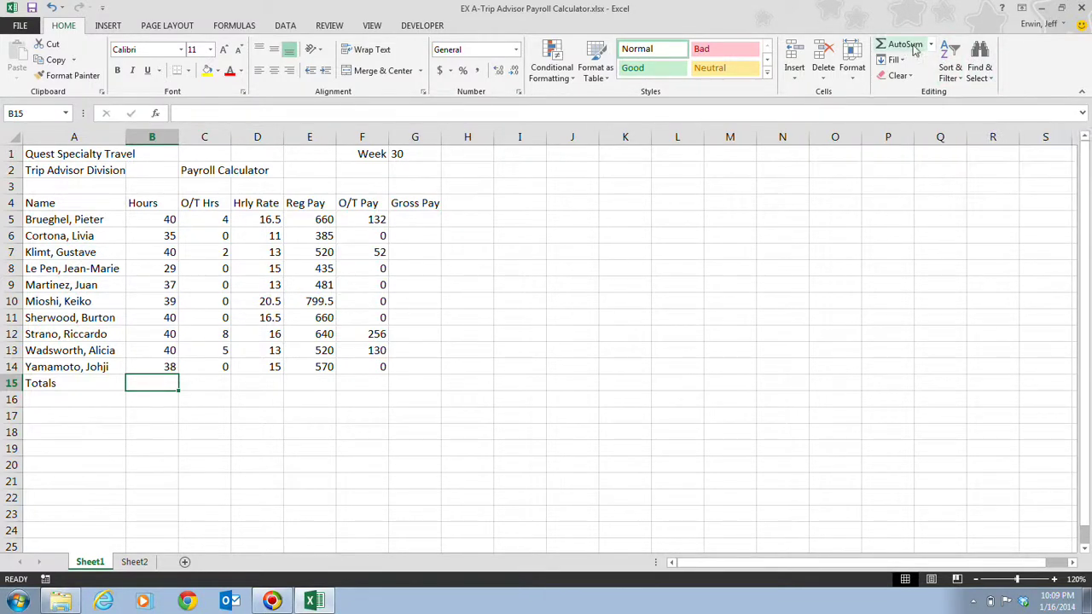
# AutoSum the Hours cells B5:B14 into B15.
pyautogui.click(905, 44)
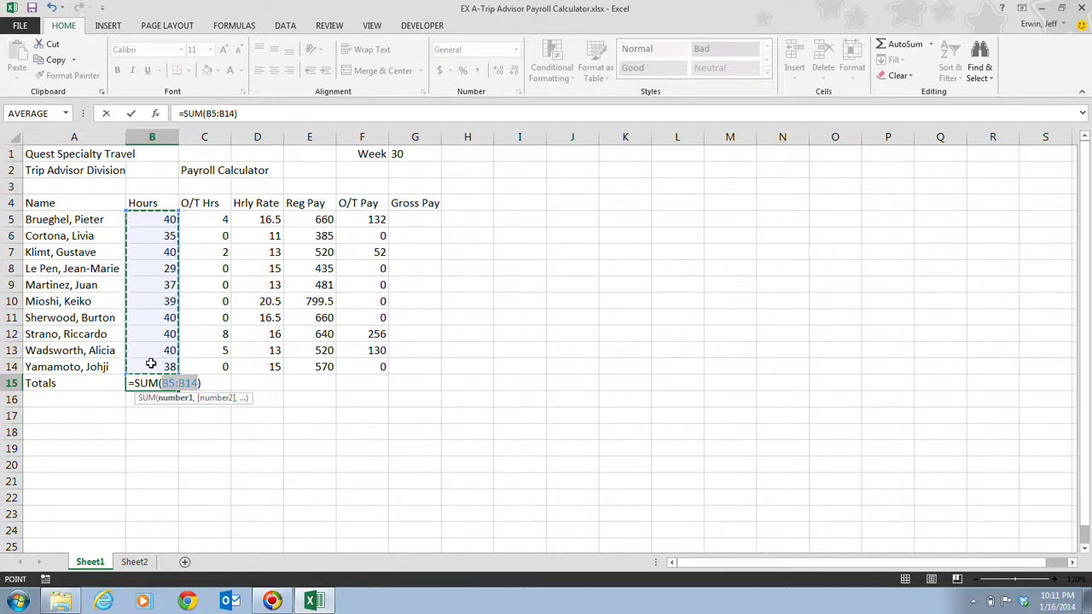
# Reset the sum range to B5:B14 and commit B15's Hours total of 378.
pyautogui.moveTo(324, 252); pyautogui.dragTo(383, 334)
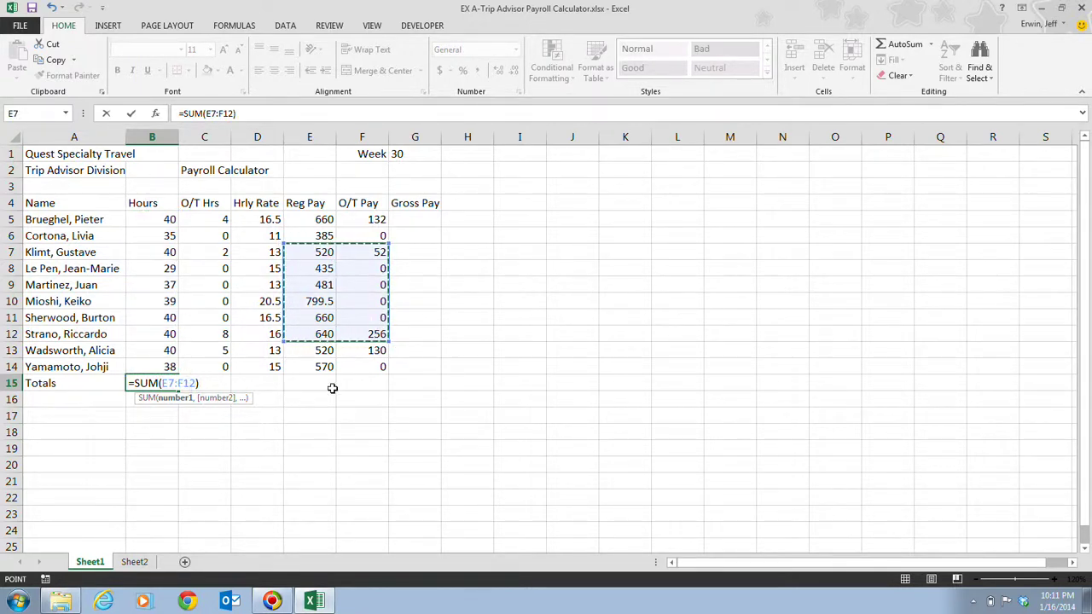
pyautogui.moveTo(159, 217); pyautogui.dragTo(162, 367)
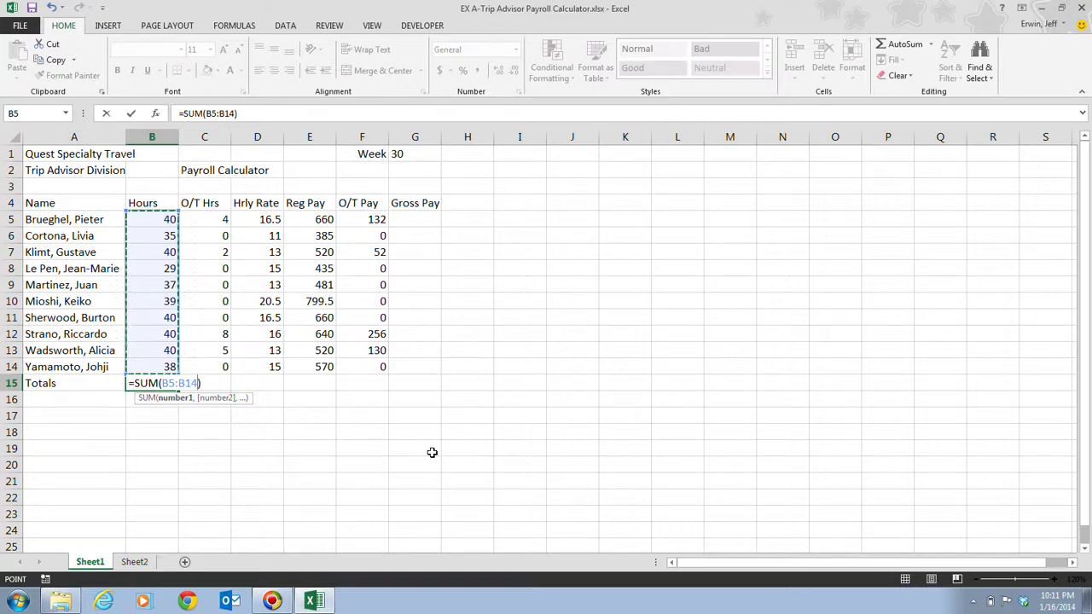
pyautogui.click(132, 113)
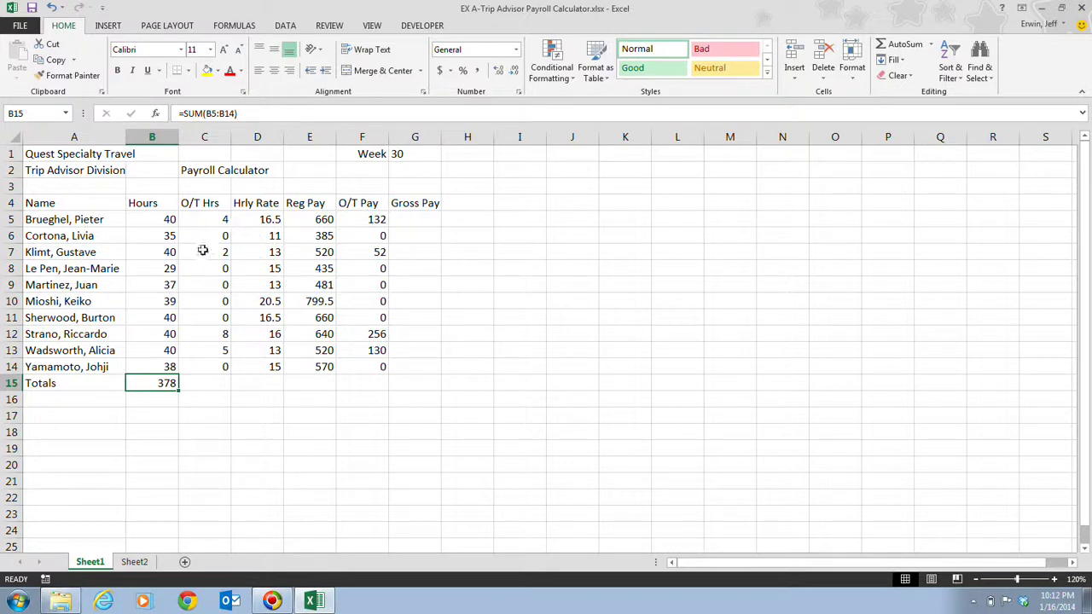
# Change the O/T Hrs value in C13 from 5 to 6.
pyautogui.click(191, 348)
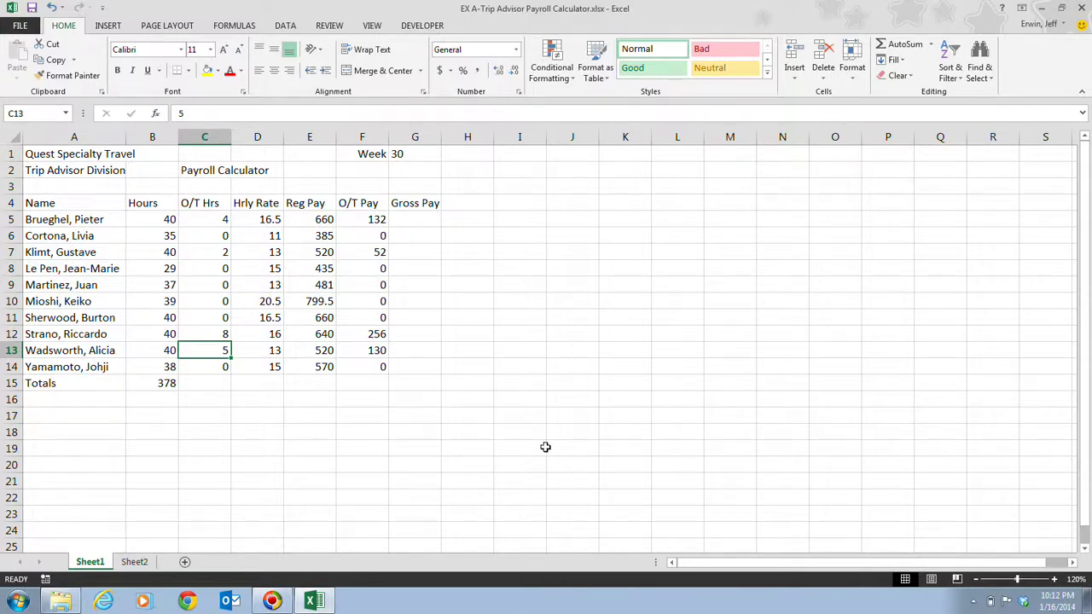
pyautogui.write('6')
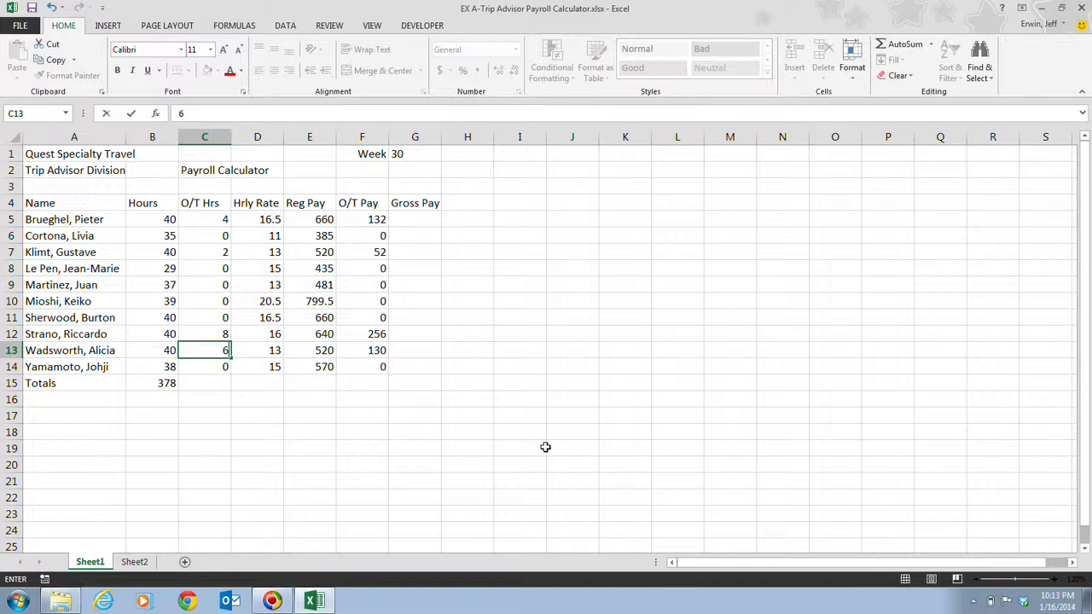
pyautogui.press('Return')
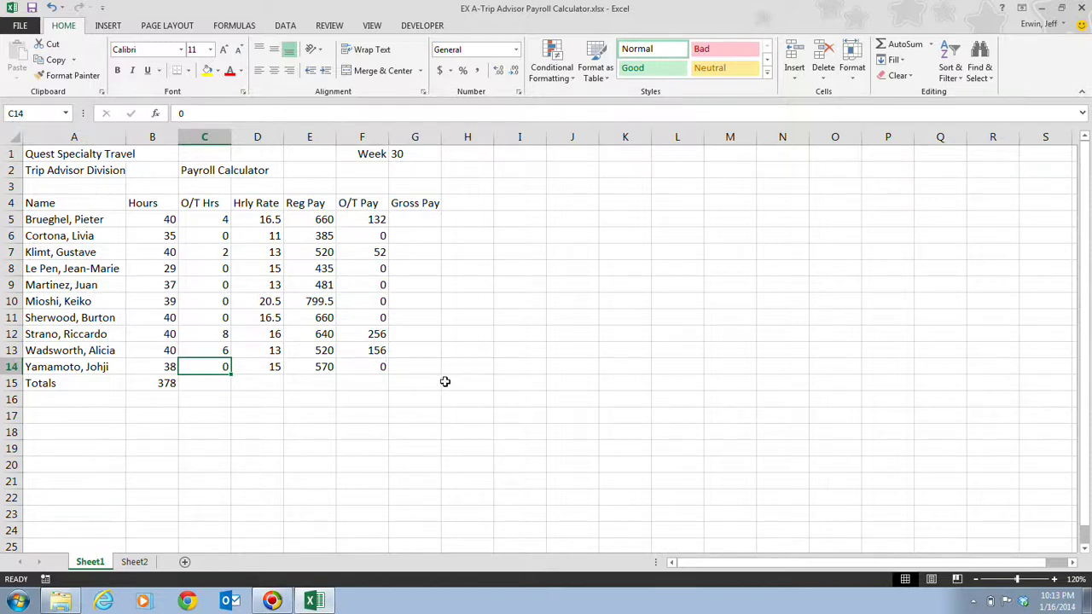
# Enter the label 'Average Gross Pay' in cell C18.
pyautogui.click(199, 431)
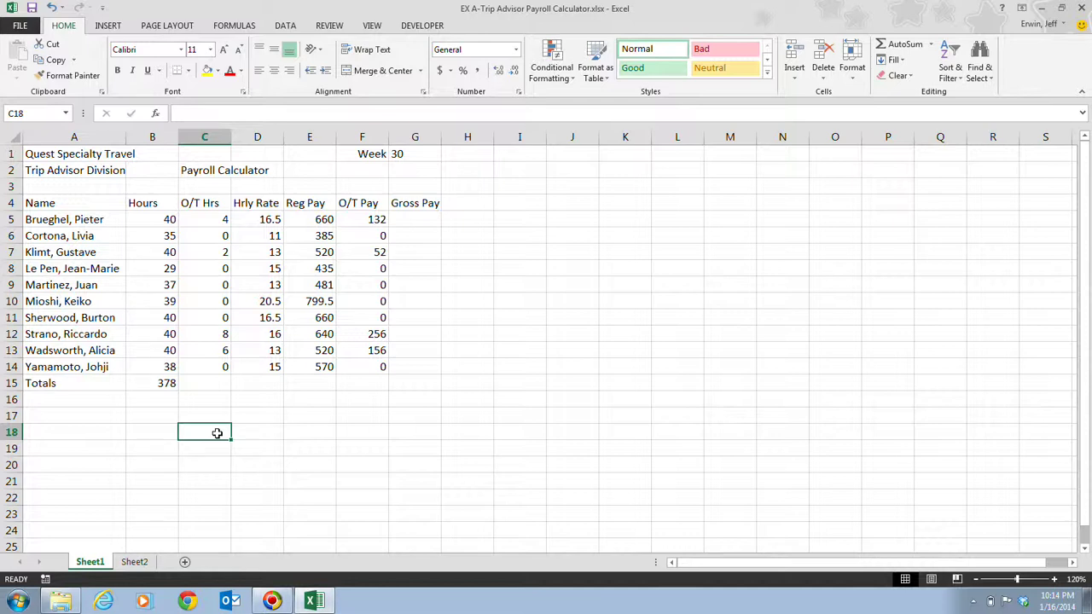
pyautogui.write('Averag')
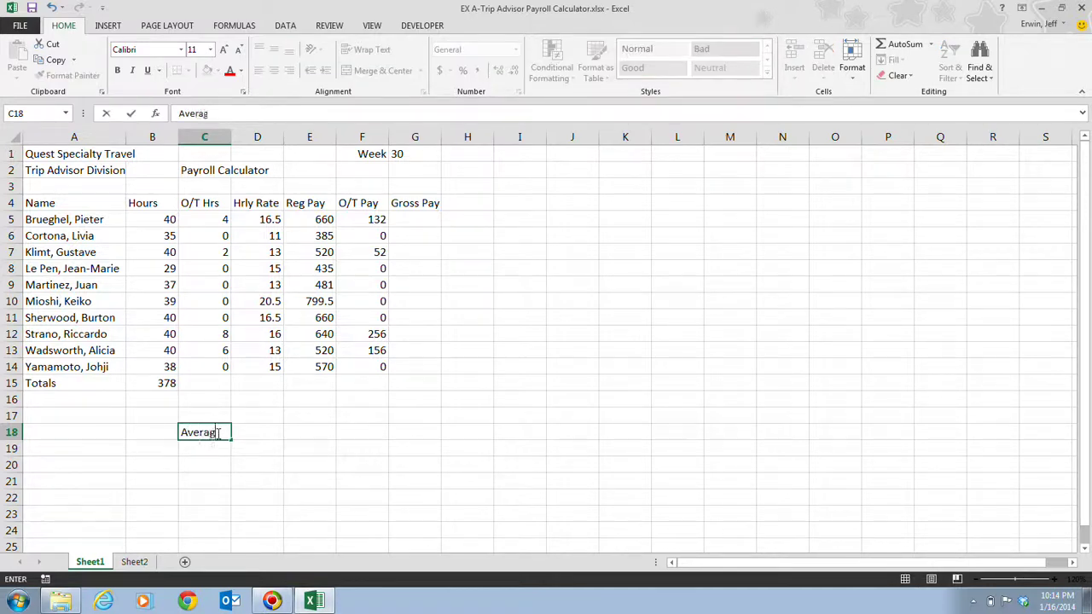
pyautogui.write('e Gross Pay')
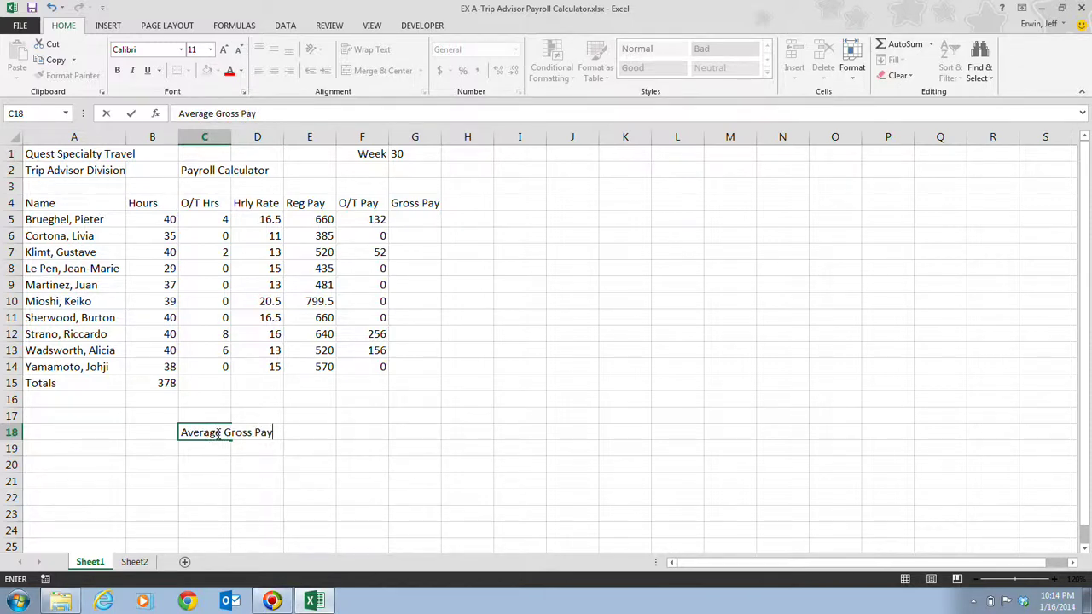
pyautogui.press('Return')
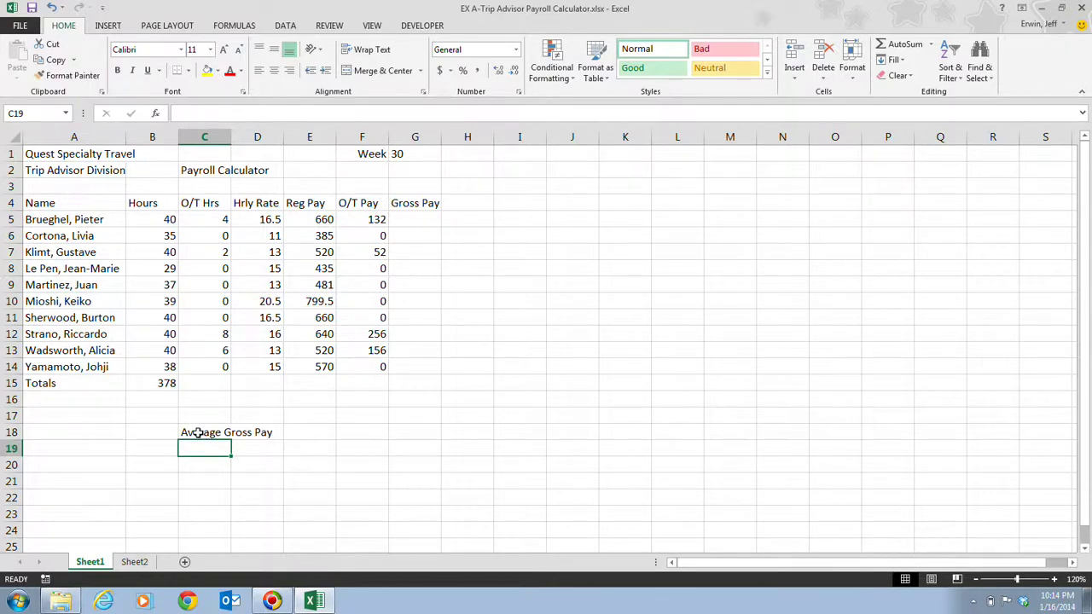
pyautogui.click(256, 433)
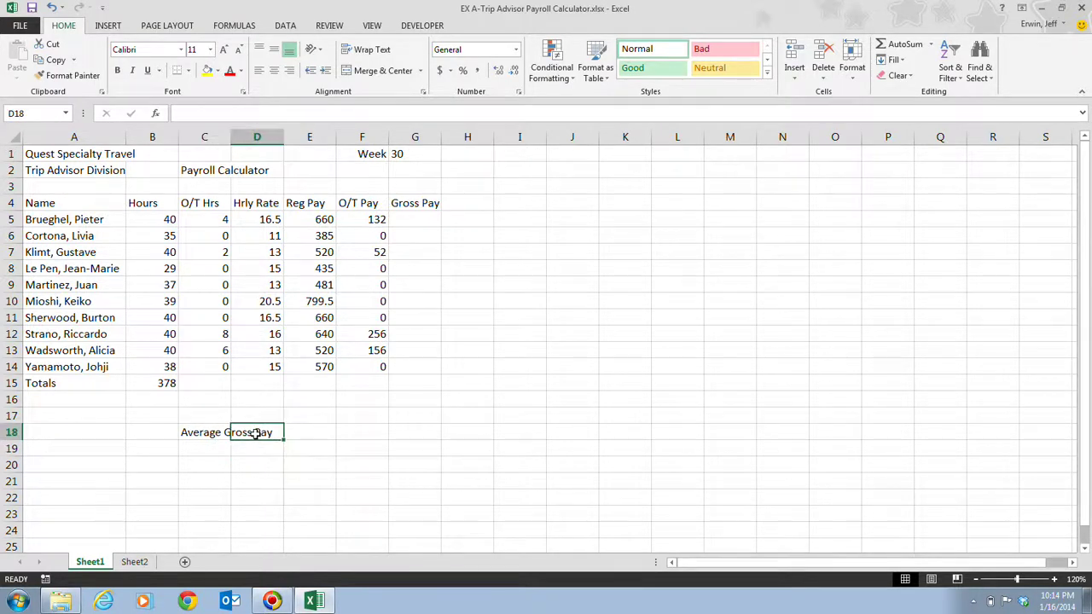
pyautogui.write('jeff')
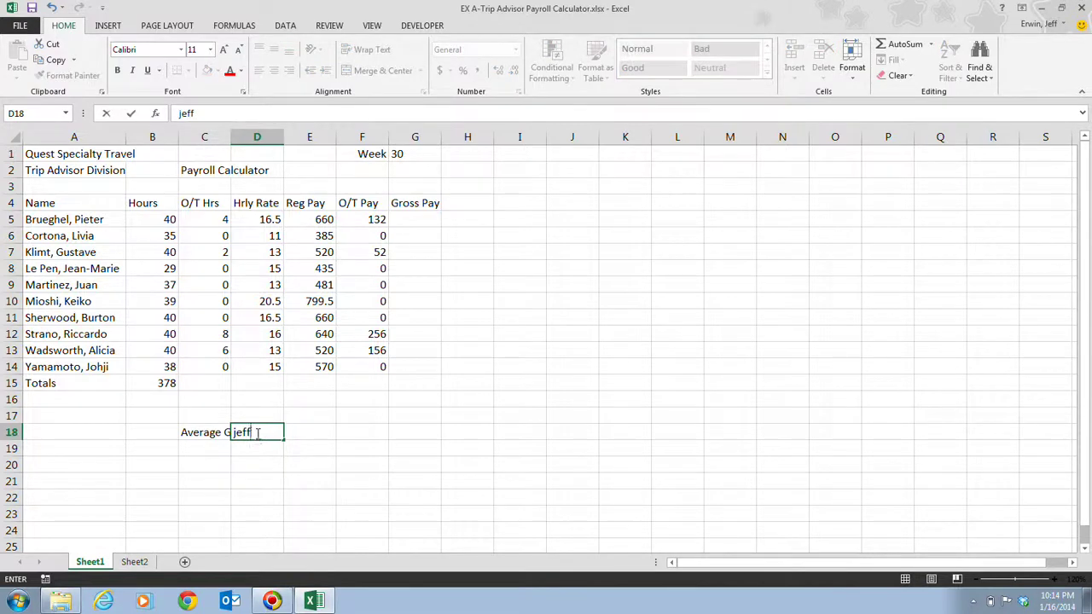
pyautogui.press('Return')
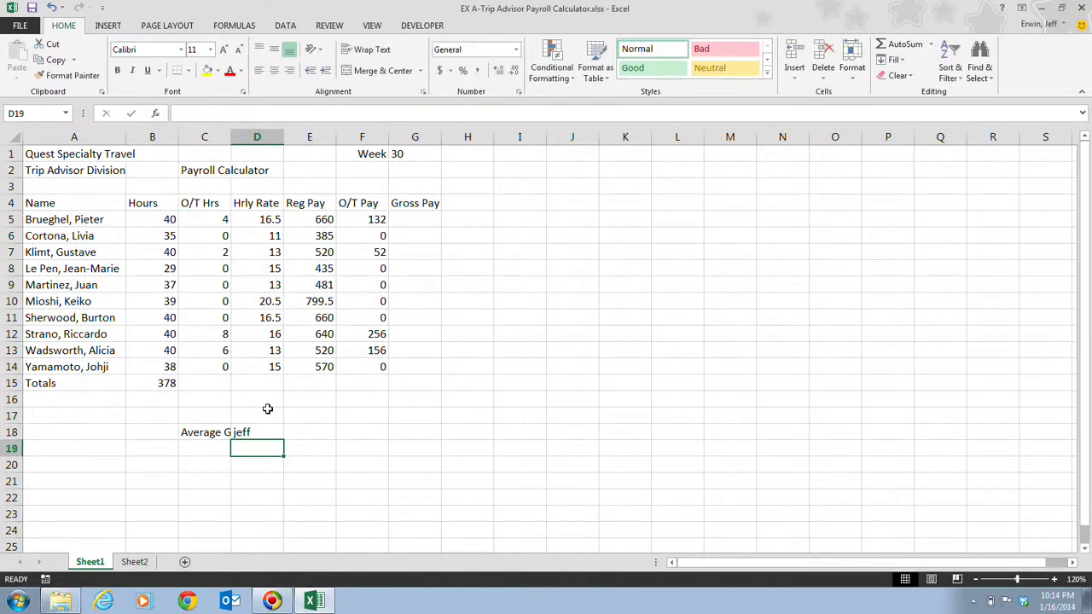
pyautogui.click(218, 431)
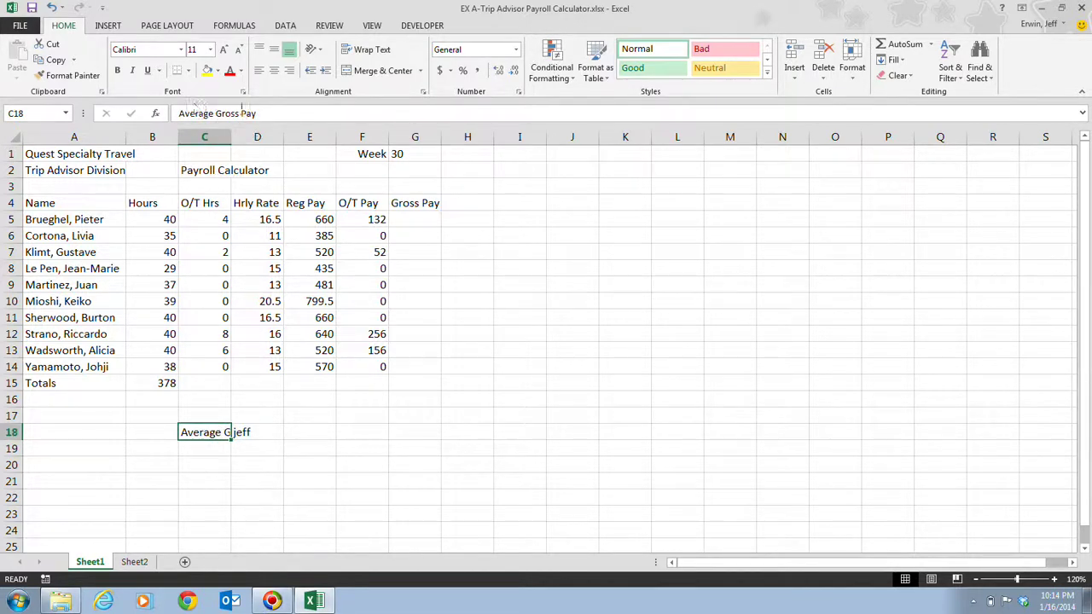
pyautogui.click(260, 434)
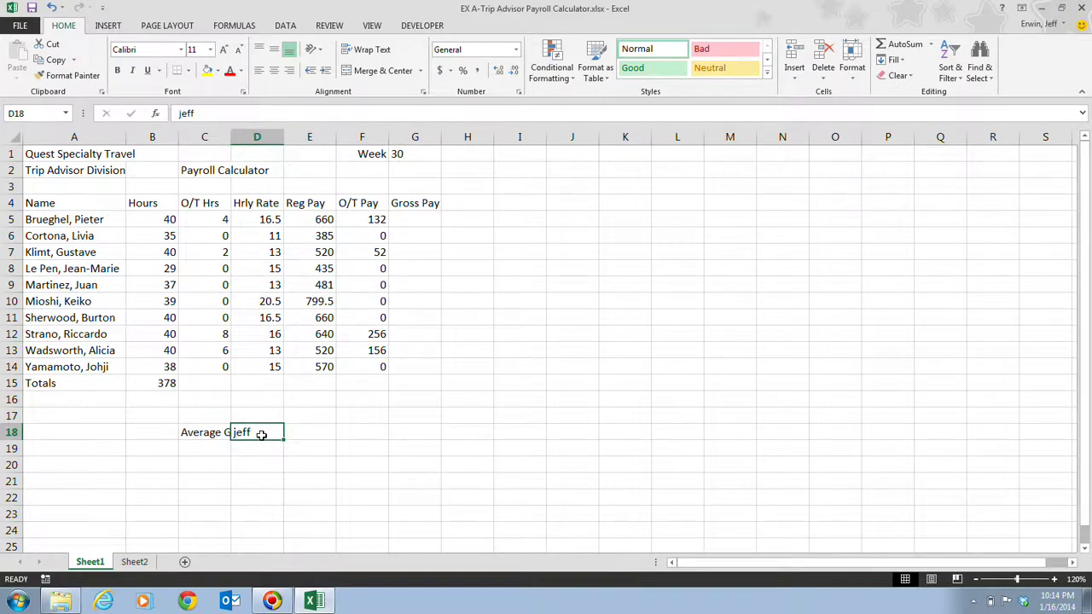
pyautogui.press('Delete')
pyautogui.press('Return')
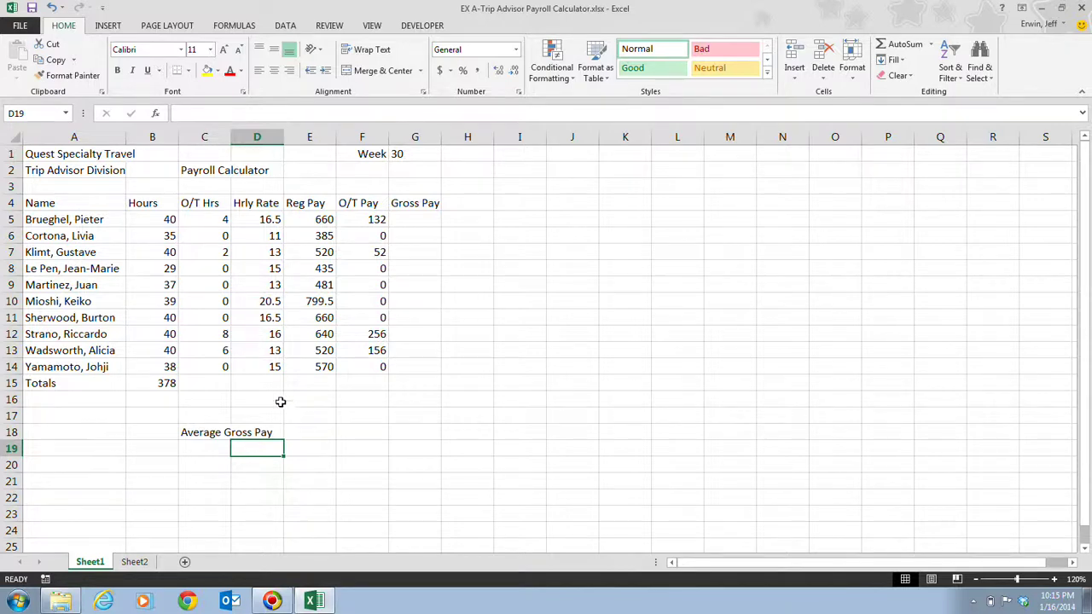
pyautogui.click(164, 386)
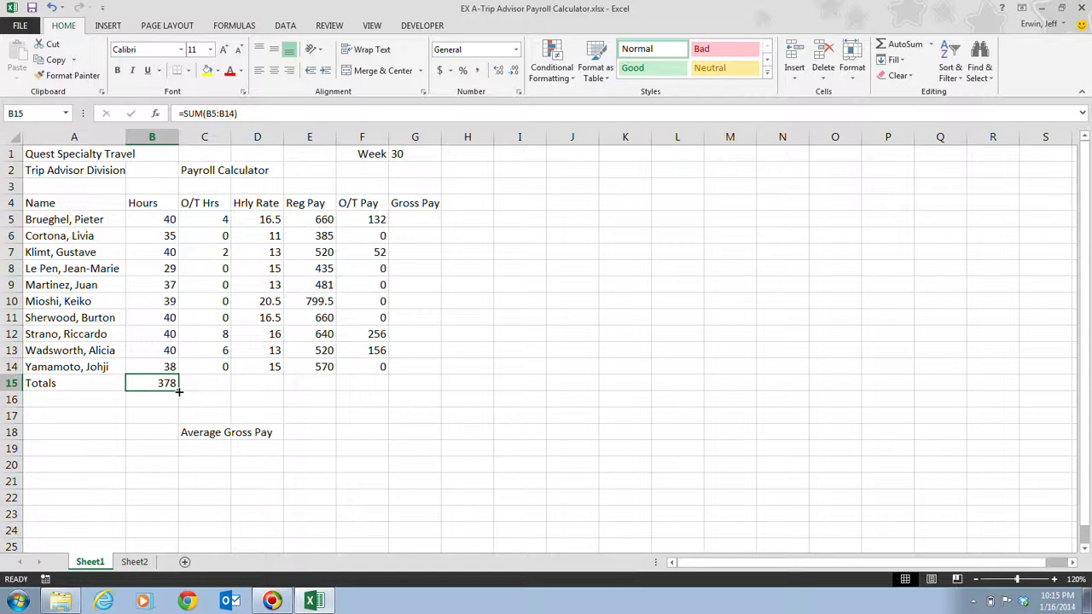
# Fill B15's SUM formula across C15:G15, giving totals 20, 149.5, 5670.5, 596 and 0.
pyautogui.moveTo(179, 392); pyautogui.dragTo(439, 406)
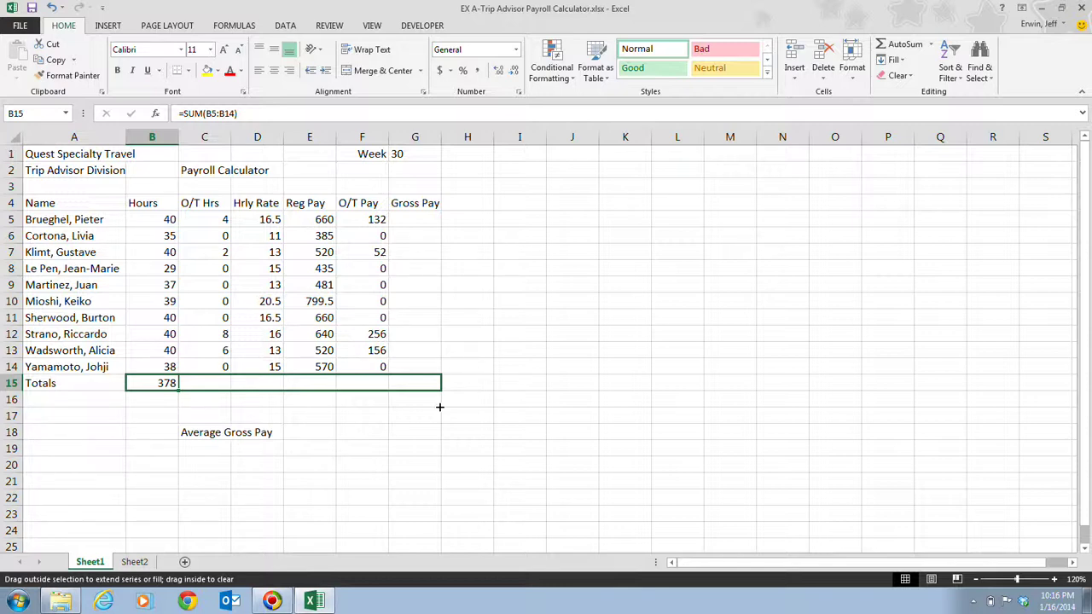
pyautogui.moveTo(439, 407); pyautogui.dragTo(439, 401)
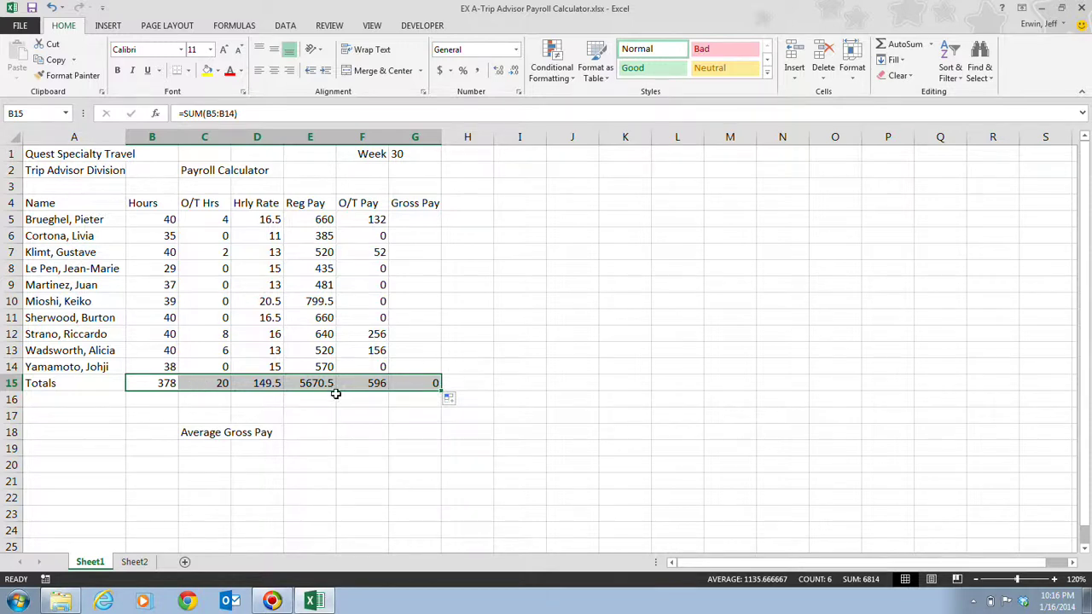
pyautogui.click(217, 383)
pyautogui.click(253, 383)
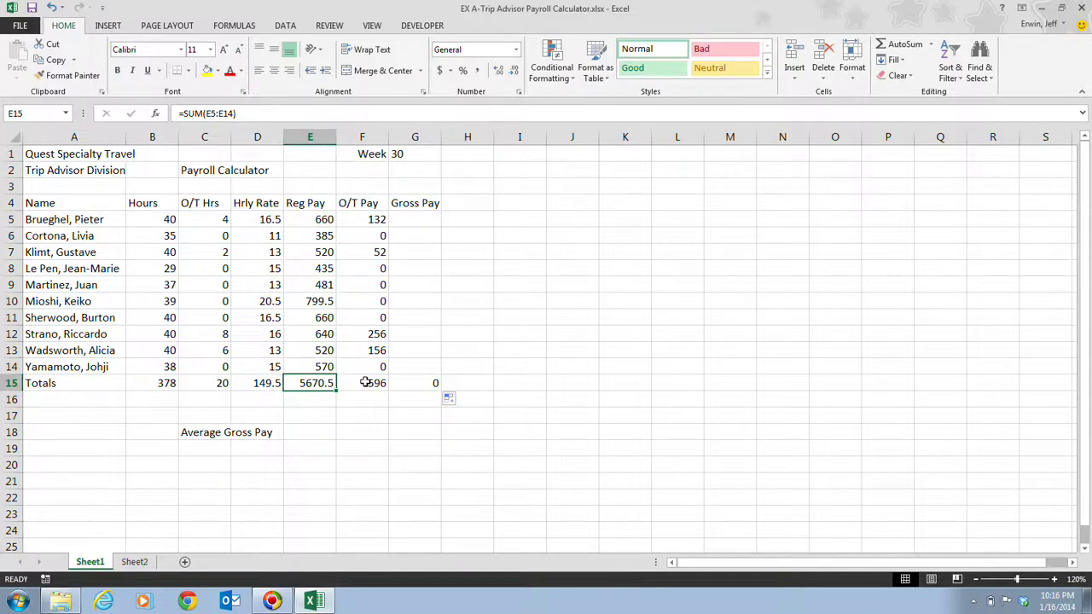
pyautogui.click(220, 383)
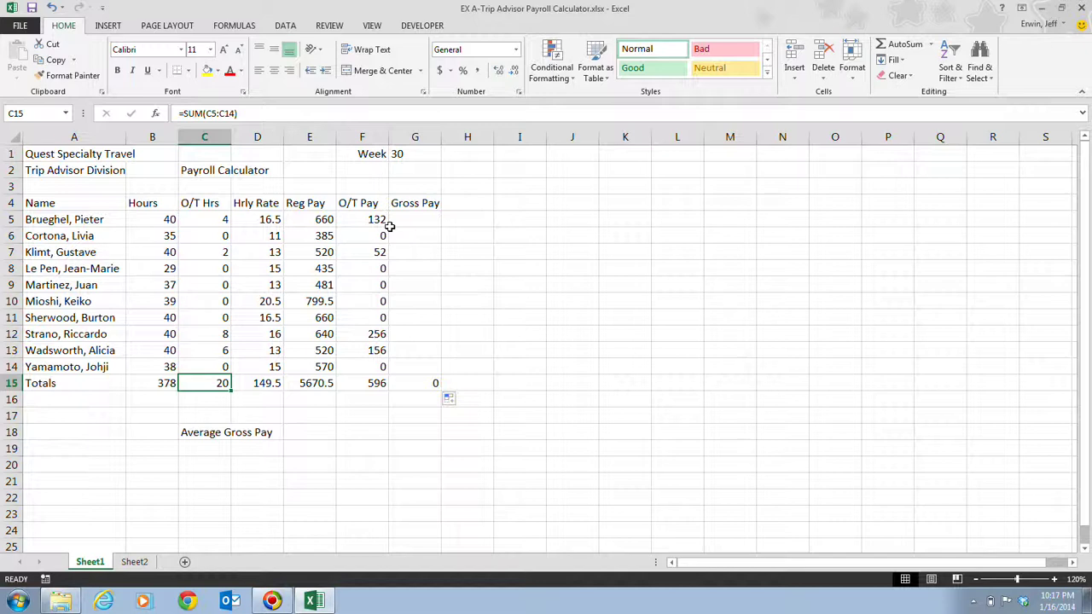
pyautogui.press('Down')
pyautogui.press('Down')
pyautogui.press('Down')
pyautogui.press('Down')
pyautogui.press('Left')
pyautogui.press('Right')
pyautogui.press('Right')
pyautogui.press('Right')
pyautogui.press('Right')
pyautogui.press('Right')
pyautogui.press('Up')
pyautogui.press('Left')
pyautogui.press('Left')
pyautogui.press('Left')
pyautogui.press('Up')
pyautogui.press('Up')
pyautogui.press('Right')
pyautogui.press('Right')
pyautogui.press('Down')
pyautogui.press('Down')
pyautogui.press('Left')
pyautogui.press('Down')
pyautogui.press('Left')
pyautogui.press('Left')
pyautogui.press('Up')
pyautogui.press('Up')
pyautogui.press('Right')
pyautogui.press('Right')
pyautogui.press('Down')
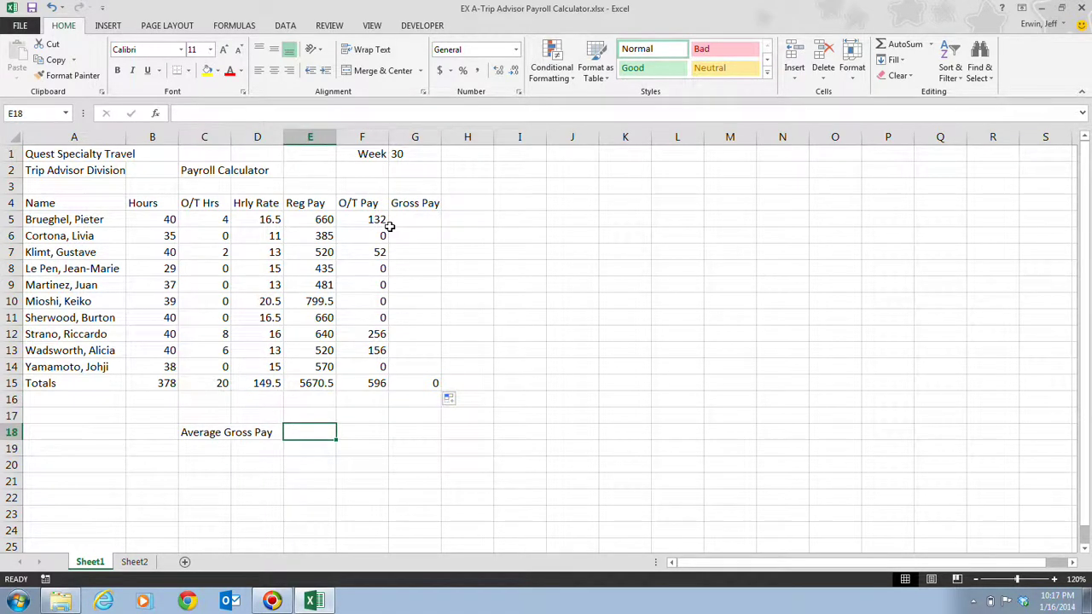
pyautogui.press('Up')
pyautogui.press('Down')
pyautogui.press('Left')
pyautogui.press('Right')
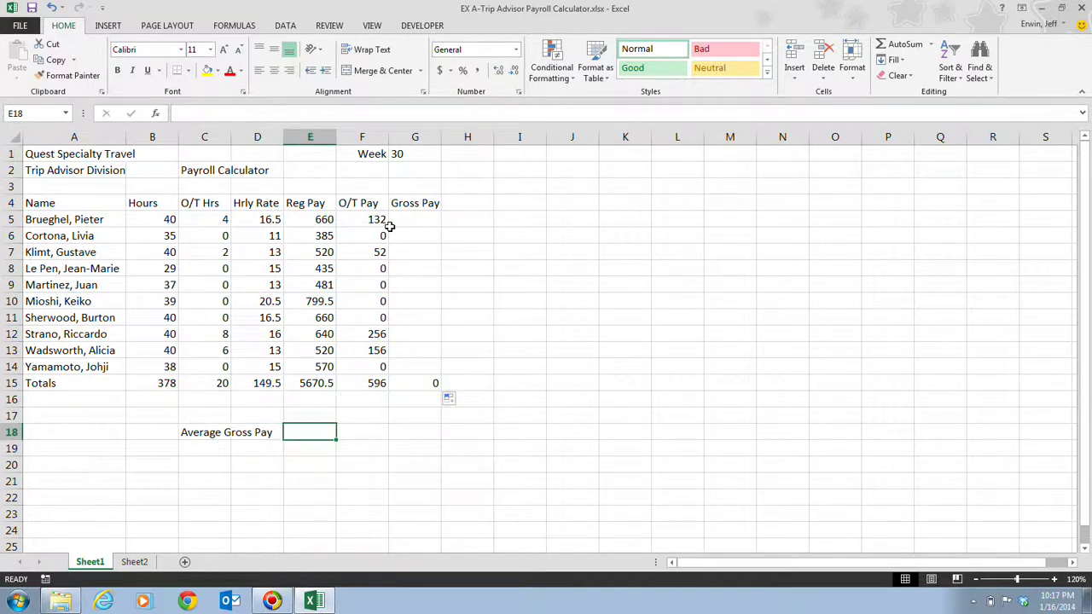